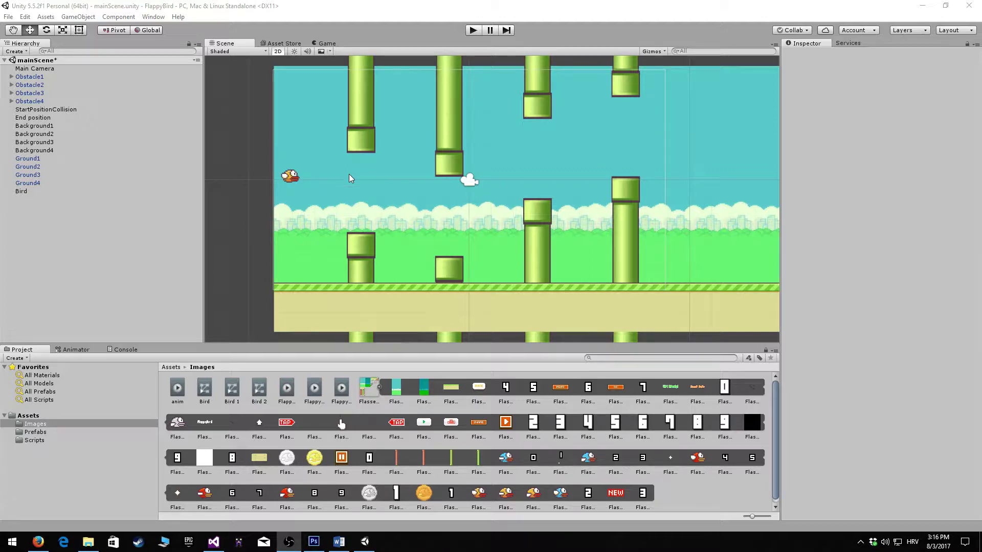
- Create an empty game object in the scene and add a Box Collider 2D component to it
right_click(99, 219)
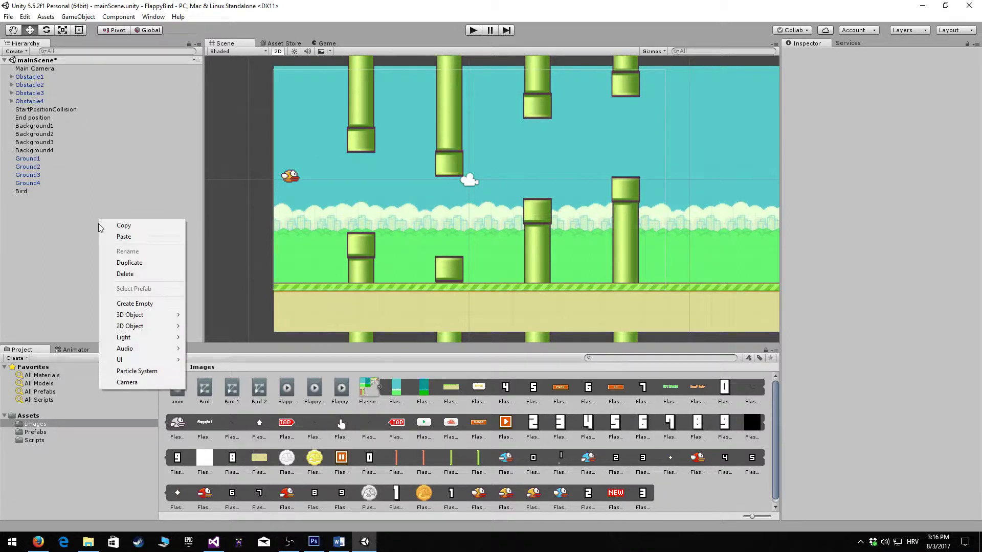
left_click(125, 306)
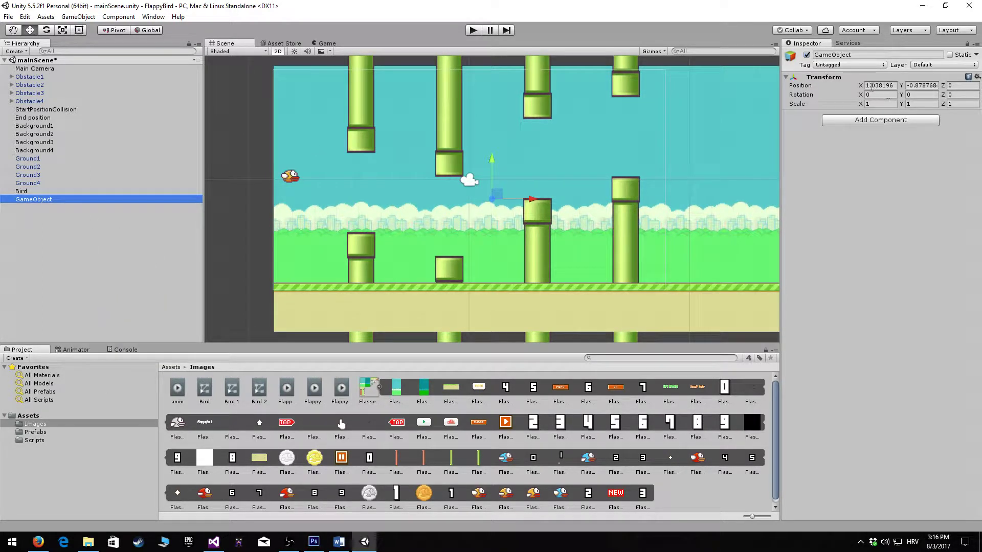
left_click(903, 121)
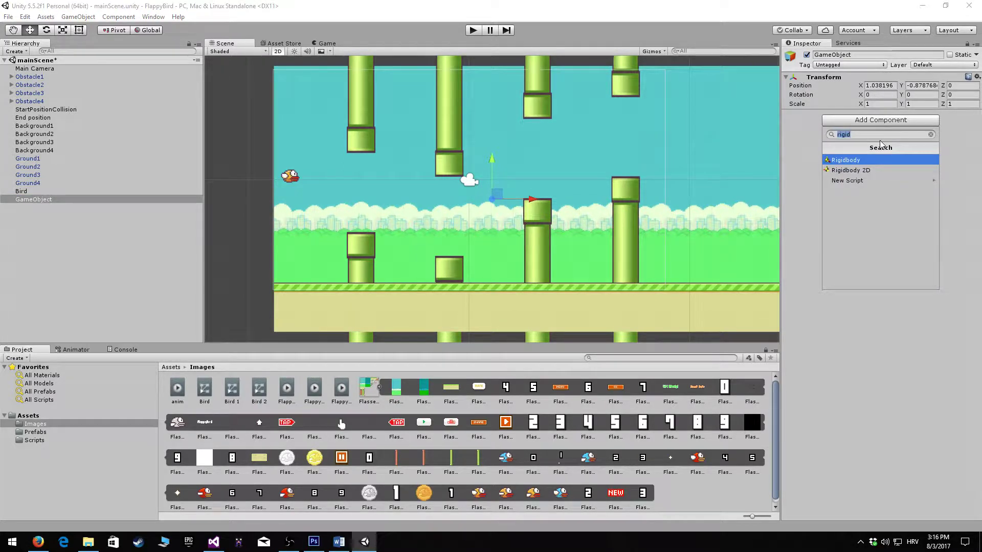
type("'")
key("BackSpace")
type("2")
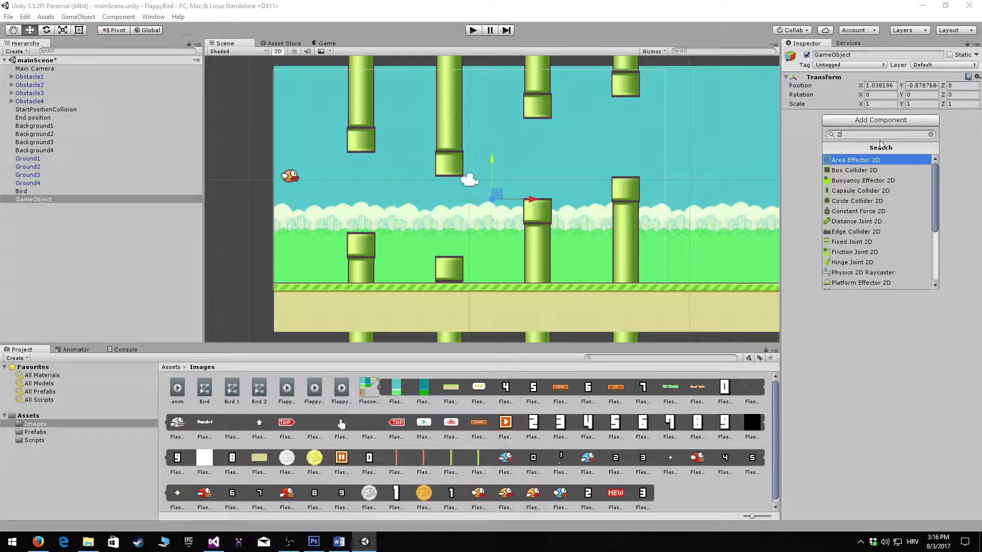
key("Down")
key("Return")
- Move the new game object horizontally to the first pipe pair, at about X -4.78
left_click(866, 126)
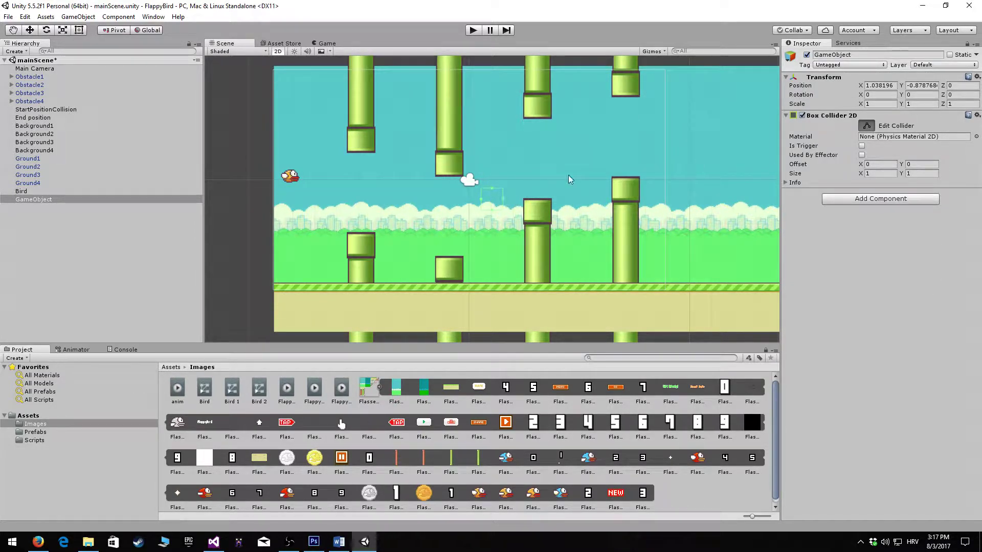
left_click(61, 239)
left_click(56, 200)
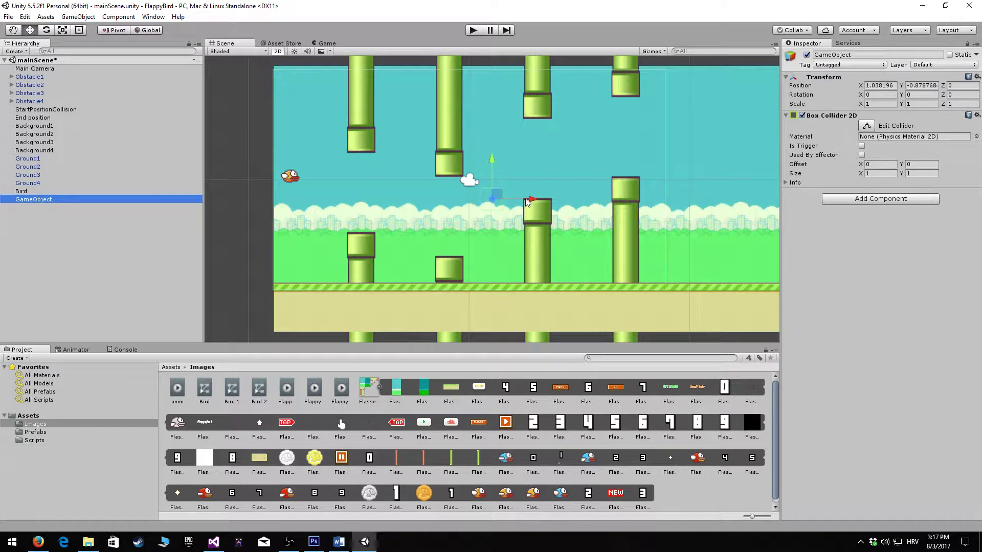
left_click_drag(526, 198, 402, 207)
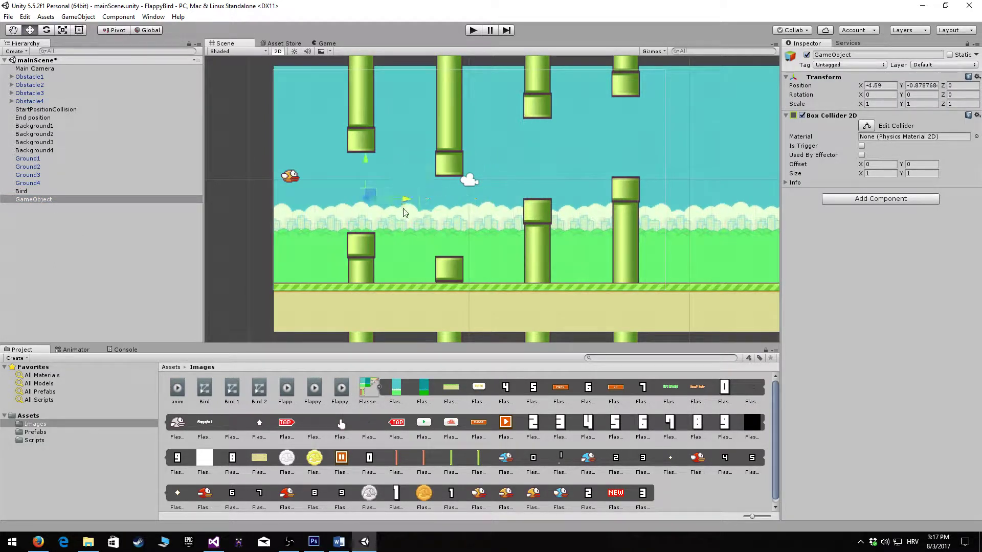
left_click(867, 126)
- Stretch the game object to a Y scale of about 3.51 and shift it to about Y -0.57, filling the first pipe gap
key("r")
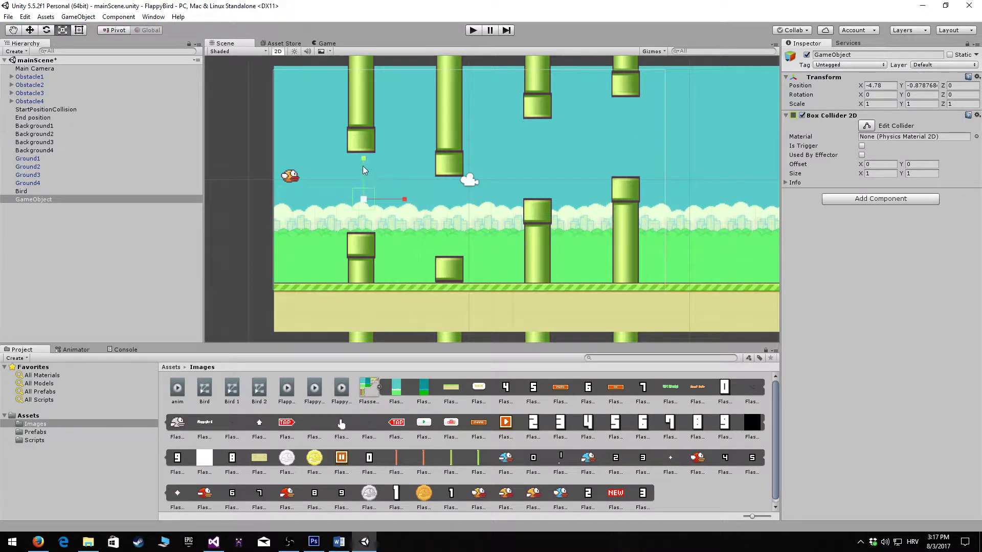
left_click_drag(363, 161, 368, 66)
key("w")
left_click_drag(364, 159, 363, 149)
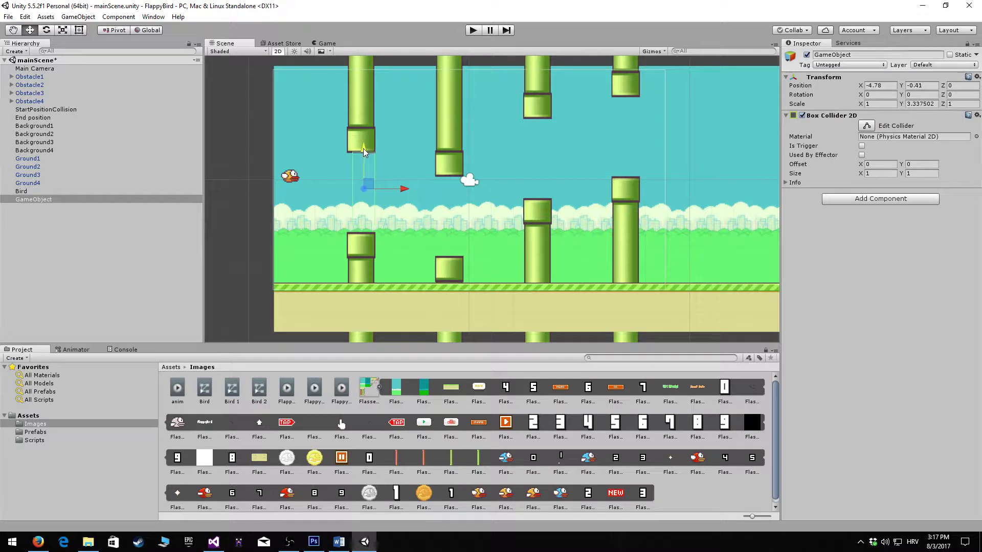
key("r")
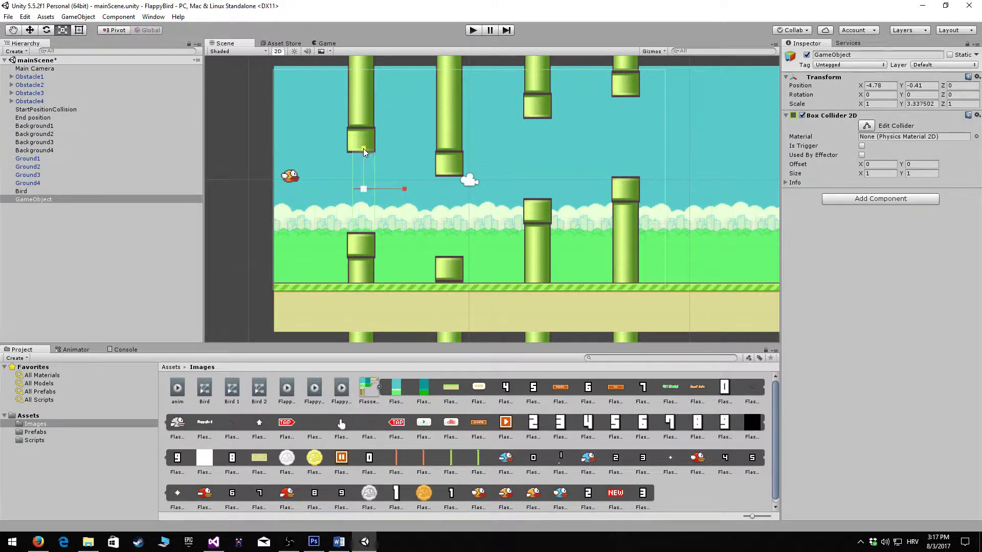
key("w")
left_click_drag(363, 148, 364, 153)
key("r")
key("w")
key("r")
key("w")
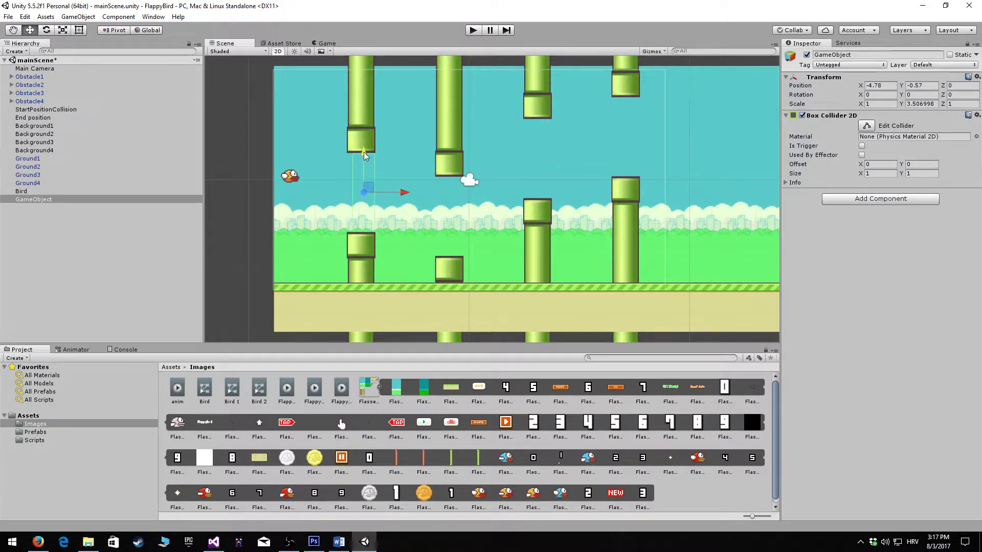
- Shift the game object to about X -4.9 and narrow its X scale to about 0.99 to centre it in the gap
left_click_drag(404, 192, 401, 192)
key("r")
key("w")
- Rename the new game object as PointMaker
left_click(44, 201)
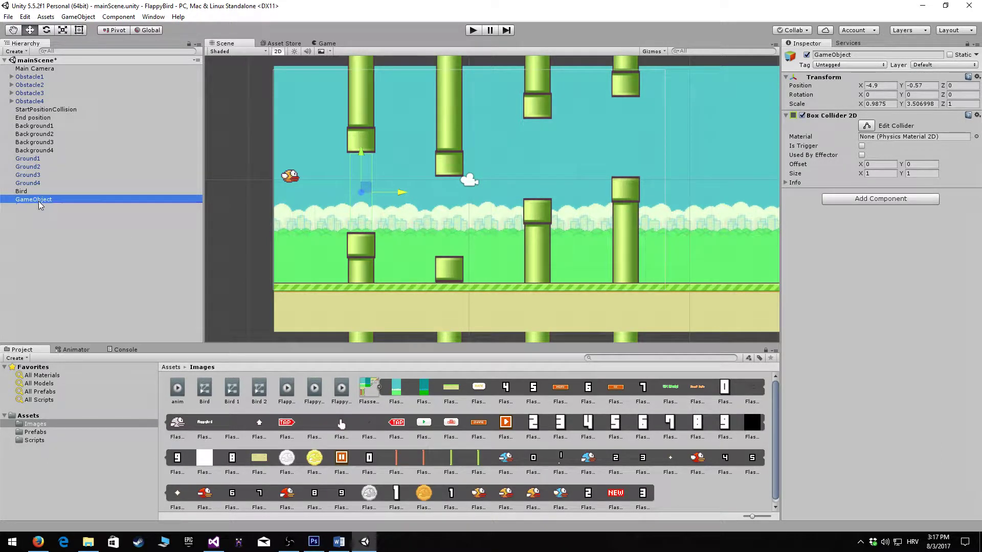
left_click(39, 199)
type("Pointmak")
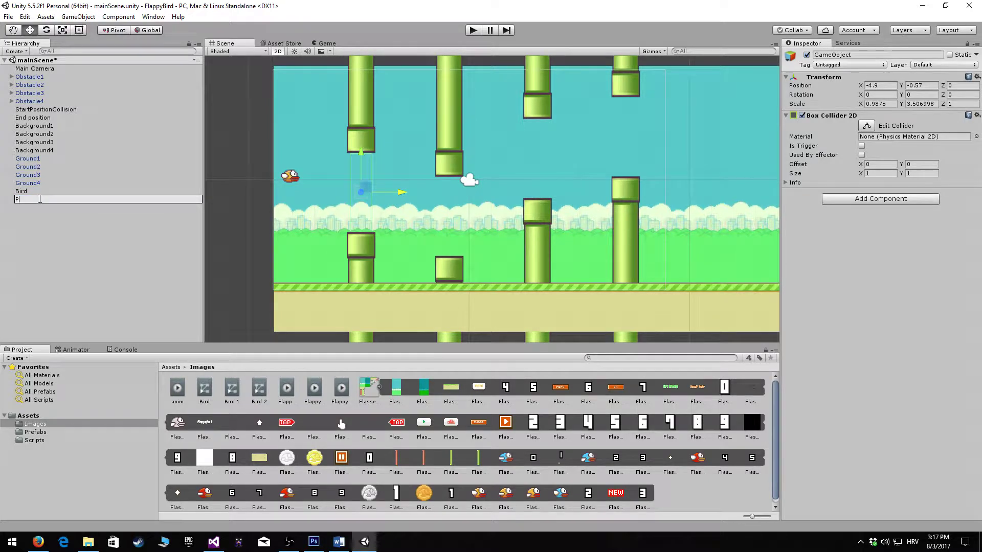
key("BackSpace")
key("BackSpace")
key("BackSpace")
type("Maker")
key("Return")
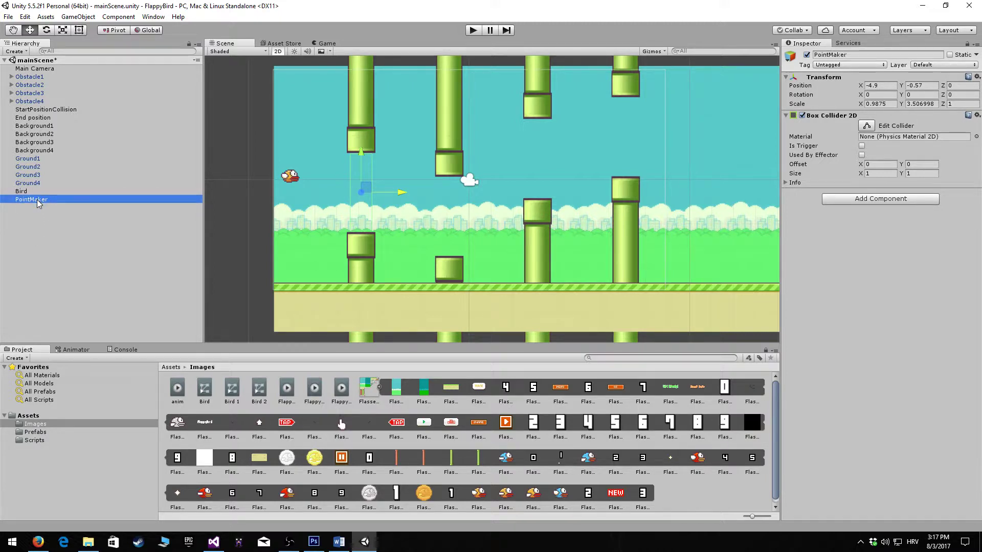
- Duplicate the PointMaker object three times
key("ctrl+d")
key("ctrl+d")
key("ctrl+d")
- Rename the first two copies as PointMaker2 and PointMaker3
left_click(54, 209)
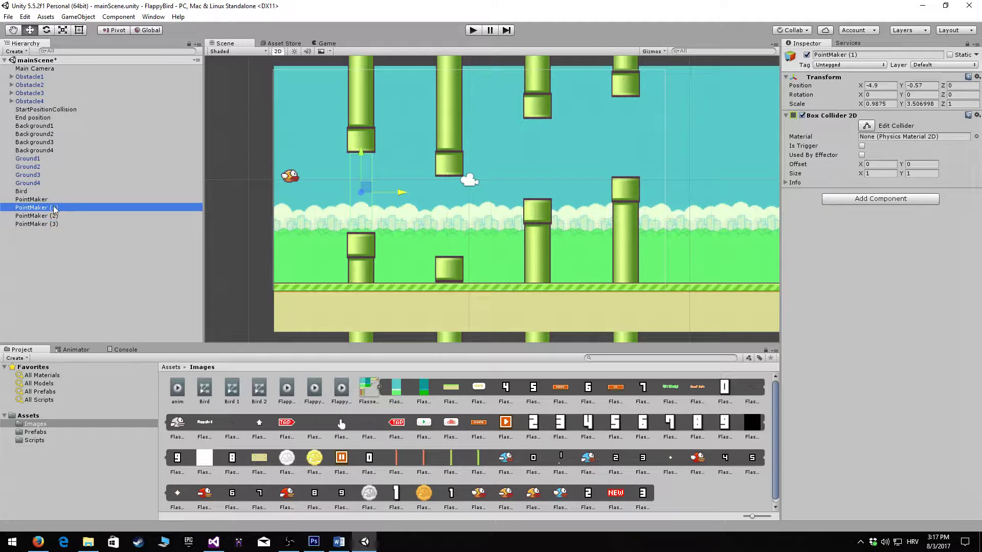
key("F2")
left_click_drag(75, 208, 43, 226)
type("2")
key("Return")
left_click(60, 216)
key("F2")
type("3")
key("Return")
- Rename the last copy as PointMaker4
left_click(55, 224)
key("F2")
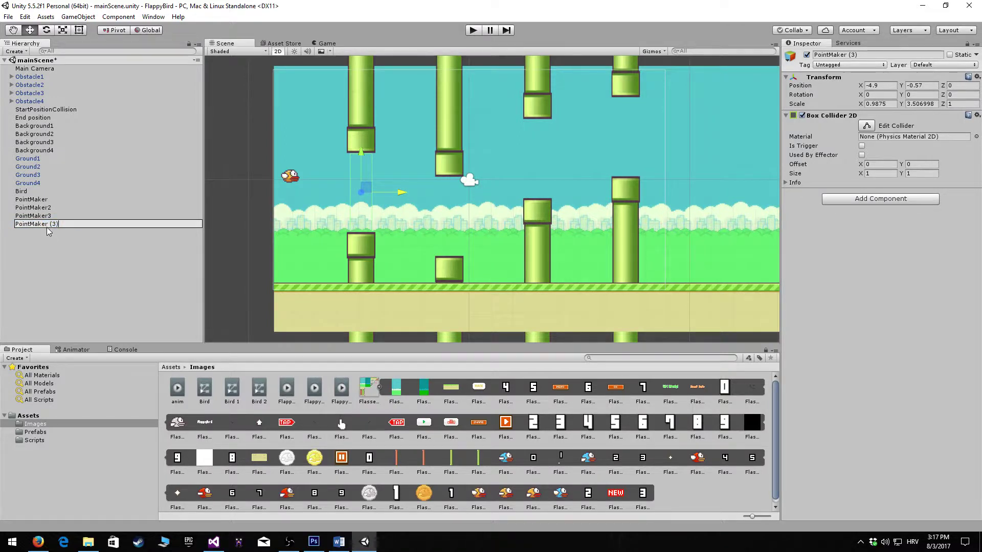
key("BackSpace")
key("BackSpace")
key("BackSpace")
key("BackSpace")
type("4")
key("Return")
left_click(88, 252)
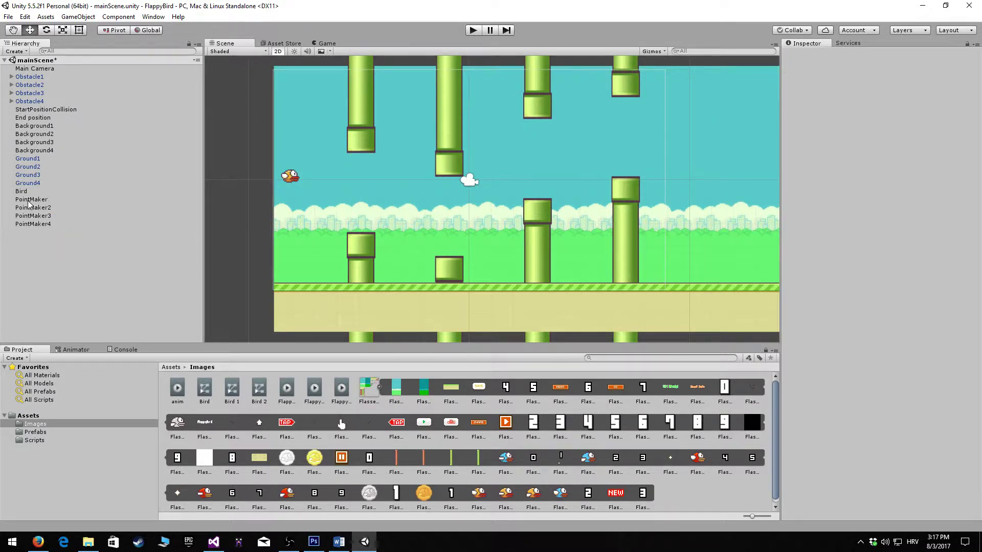
- Make PointMaker a child of Obstacle1 and PointMaker2 a child of Obstacle2
left_click_drag(30, 200, 42, 78)
left_click(37, 110)
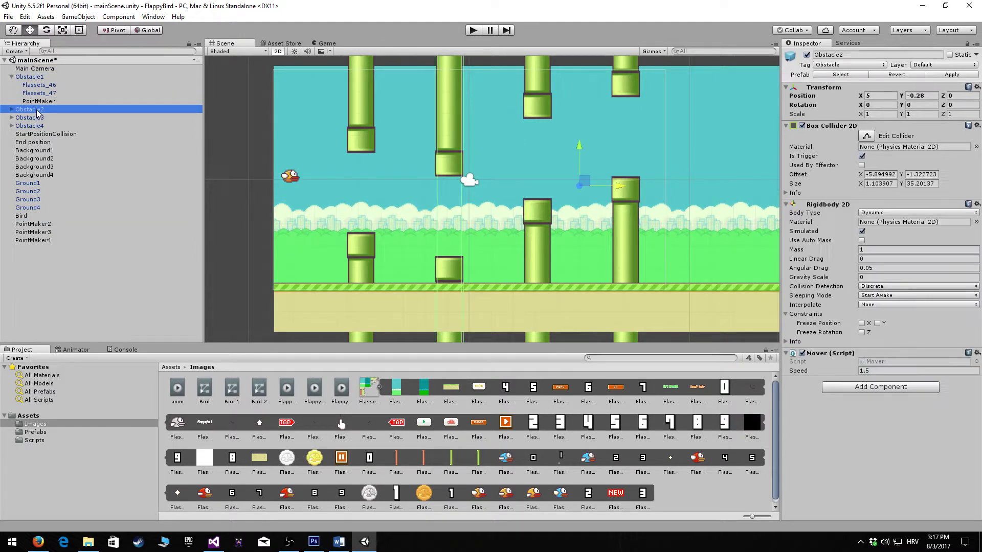
left_click(11, 110)
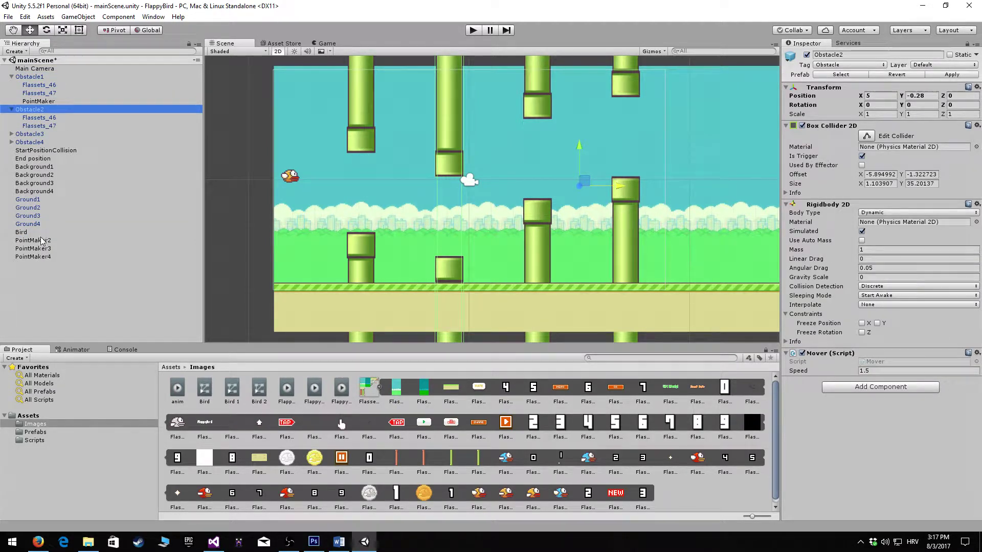
left_click(39, 241)
left_click_drag(40, 244, 54, 114)
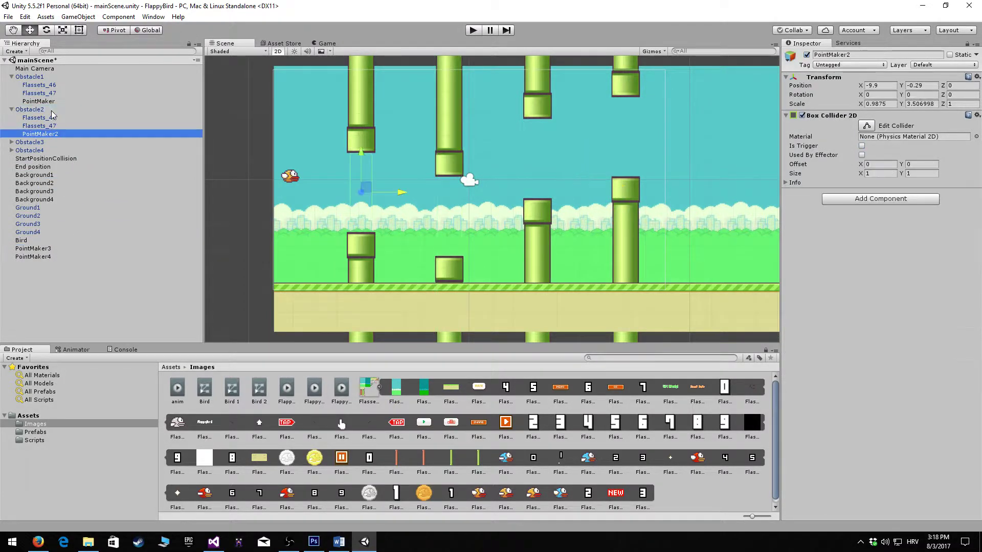
- Move PointMaker2 into the gap of the second pipe pair, at about X -5.92, Y -1.36
left_click(60, 134)
left_click_drag(400, 194, 488, 194)
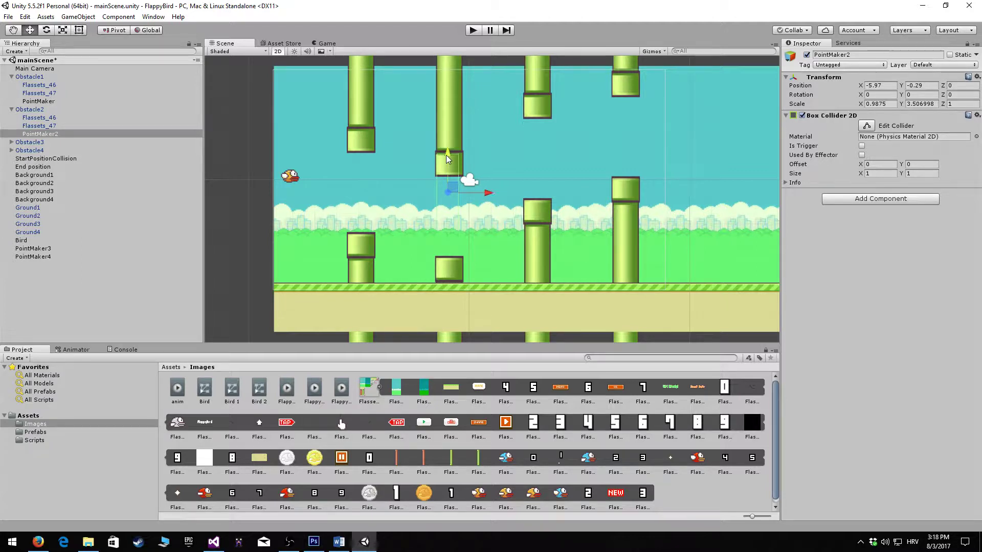
left_click_drag(446, 155, 447, 178)
left_click_drag(484, 216, 484, 216)
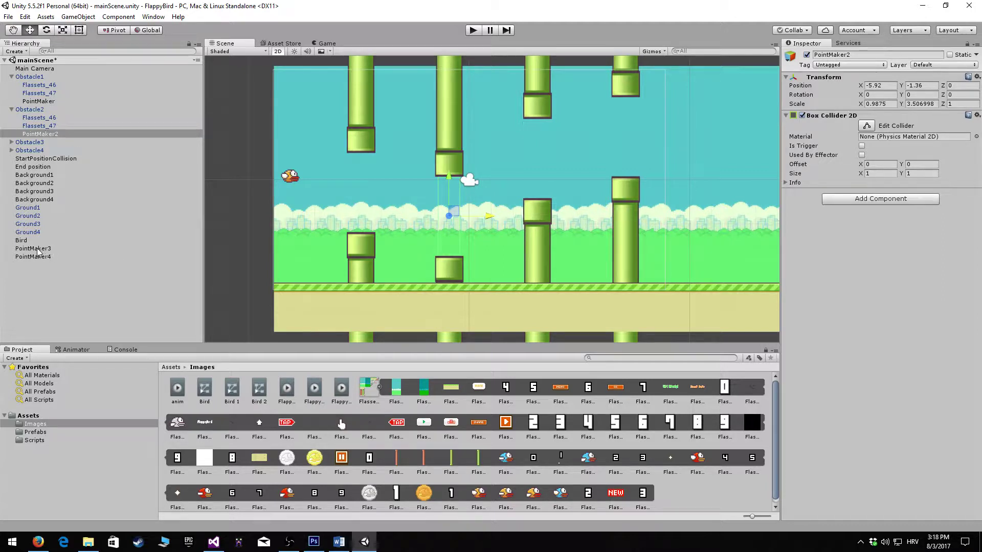
- Make PointMaker3 a child of Obstacle3 and place it in the third pipe gap, at about X -5.89, Y -1.4
left_click_drag(47, 250, 44, 148)
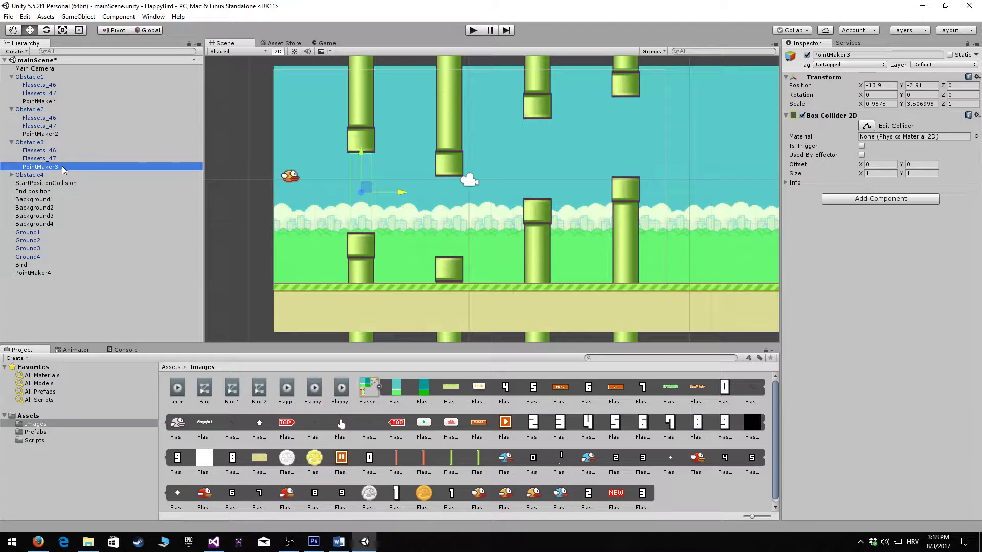
left_click_drag(395, 191, 572, 188)
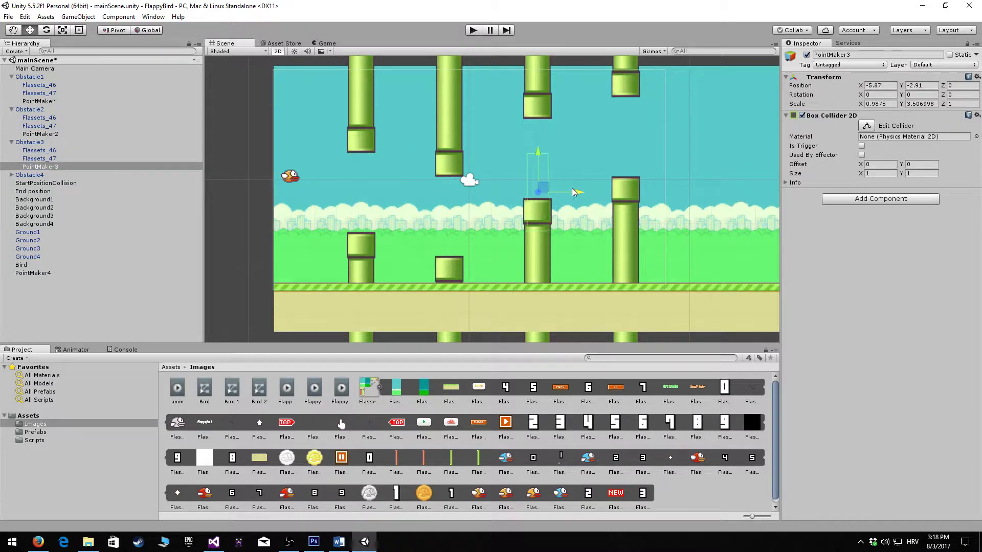
left_click_drag(538, 155, 540, 122)
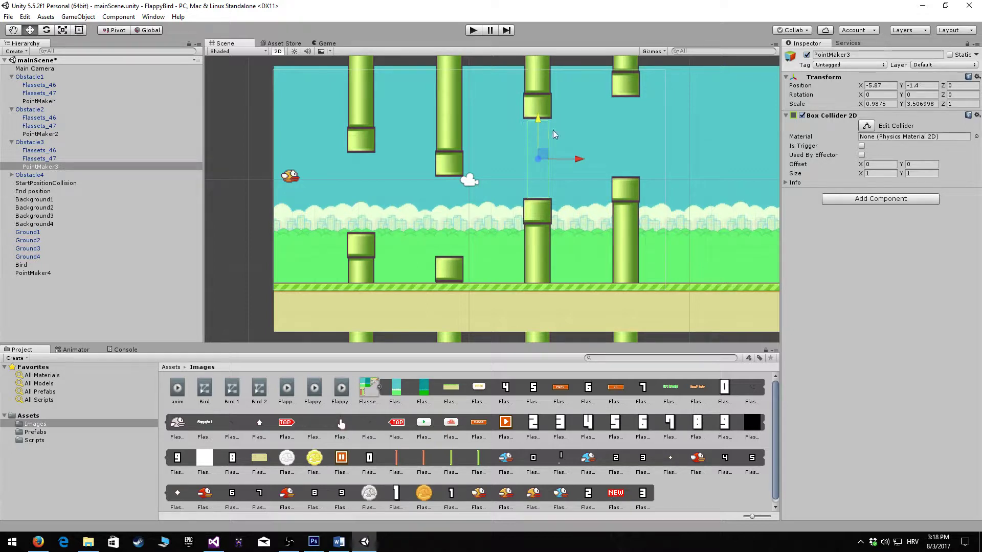
left_click_drag(577, 158, 577, 158)
- Make PointMaker4 a child of Obstacle4 and place it in the fourth pipe gap, at about X -5.89, Y -1.39
left_click(54, 270)
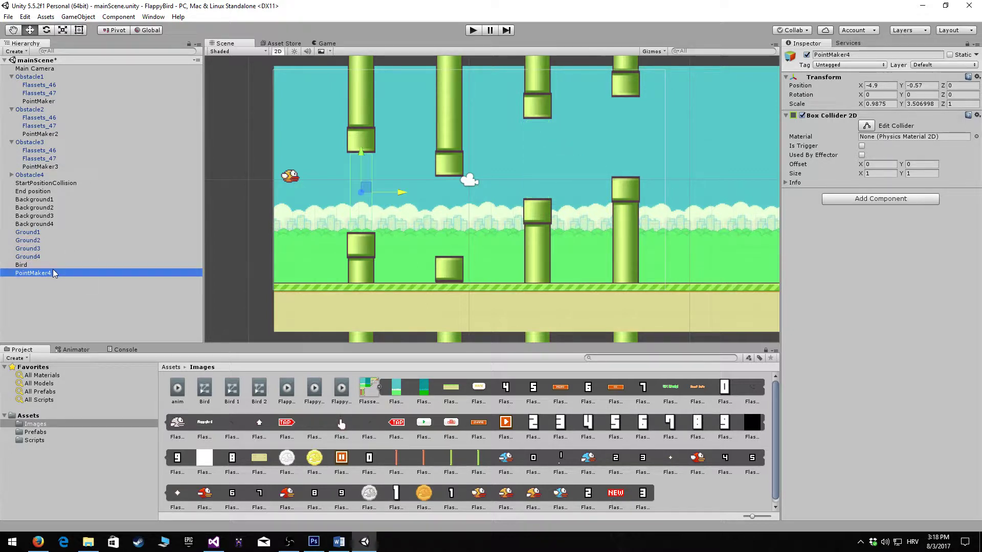
left_click_drag(34, 273, 56, 177)
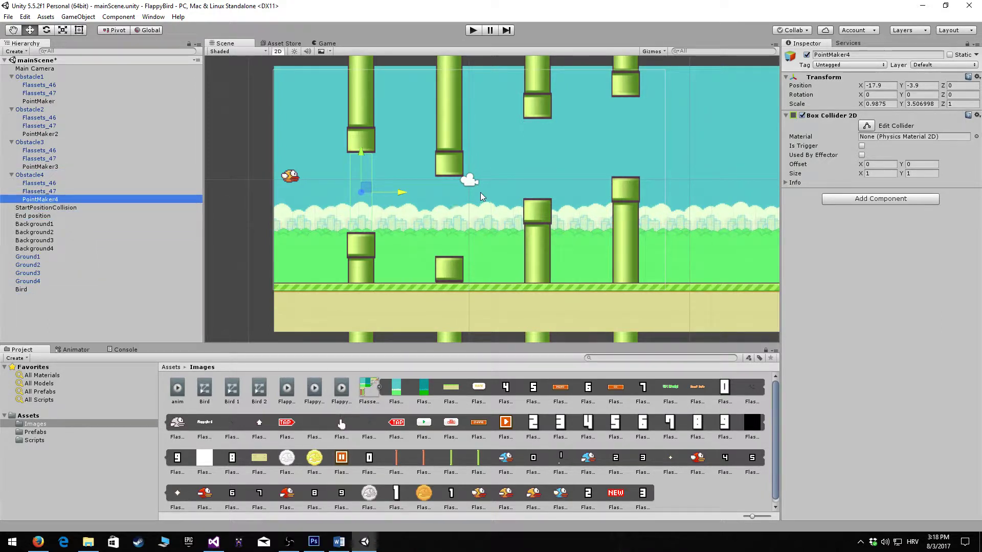
left_click_drag(402, 193, 662, 189)
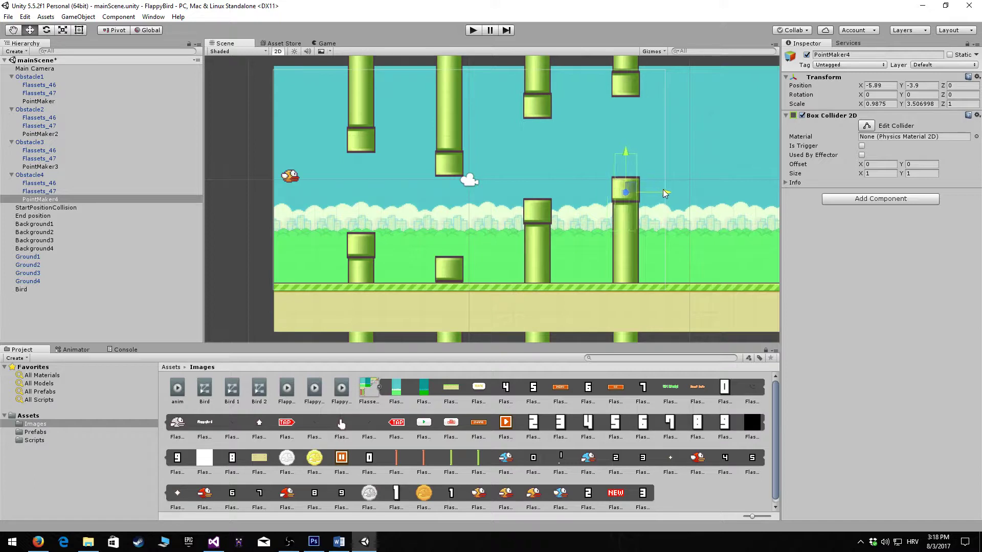
left_click_drag(630, 132, 634, 101)
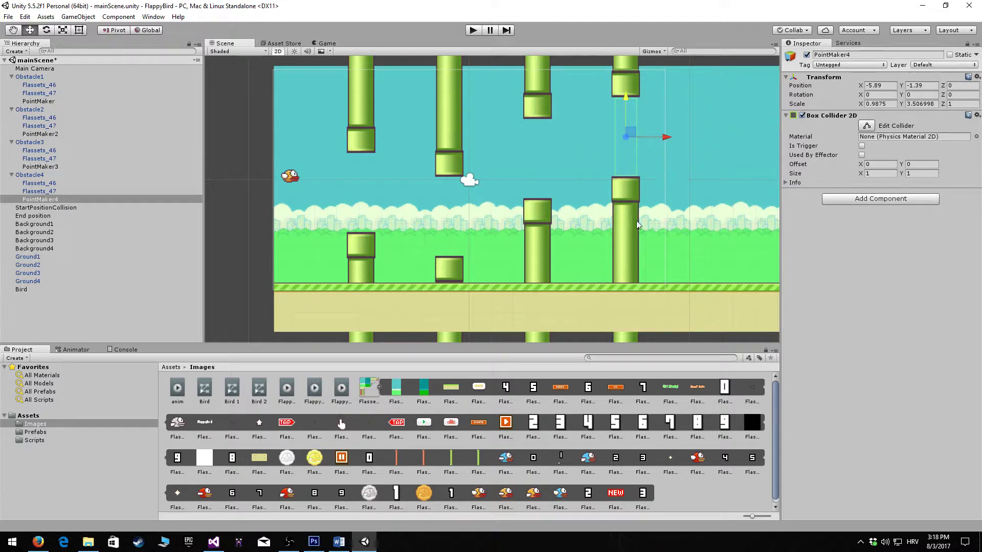
key("r")
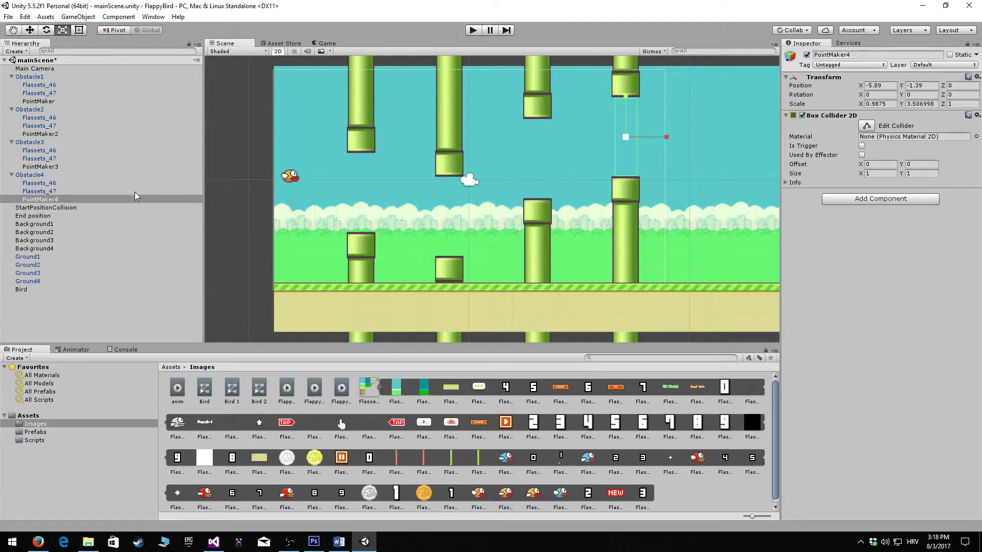
- Enable Is Trigger on the box colliders of all four PointMaker objects together
left_click(90, 199)
left_click(62, 166, "ctrl")
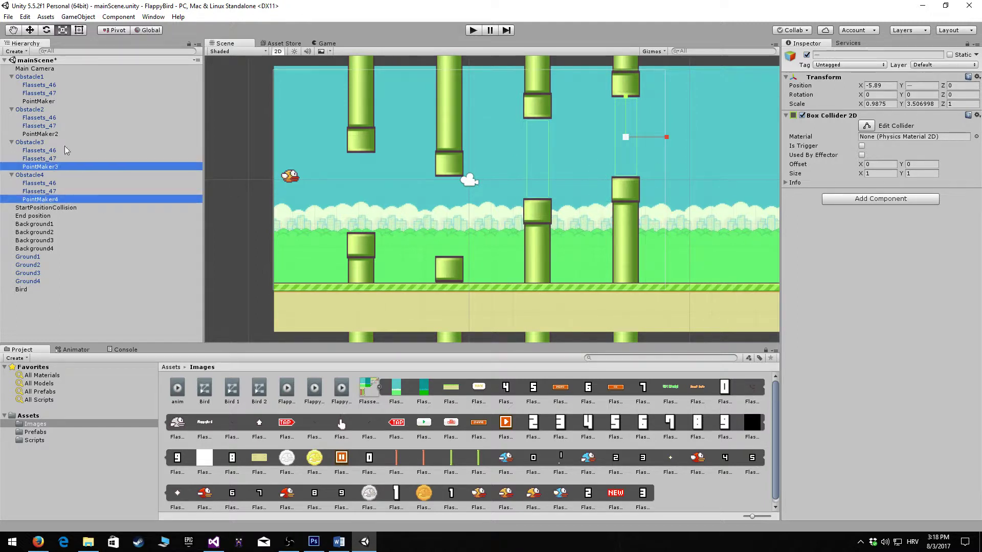
left_click(68, 134, "ctrl")
left_click(72, 101, "ctrl")
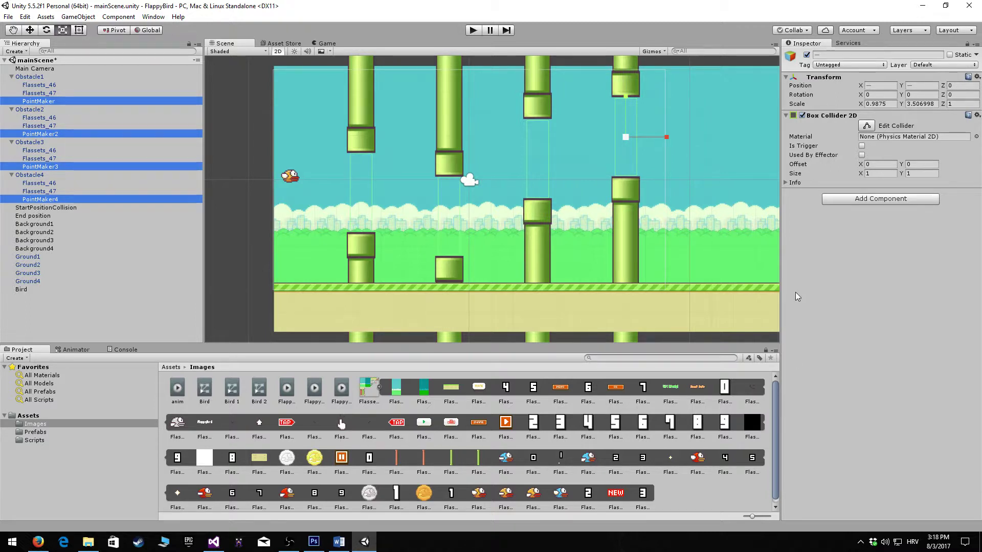
left_click(862, 146)
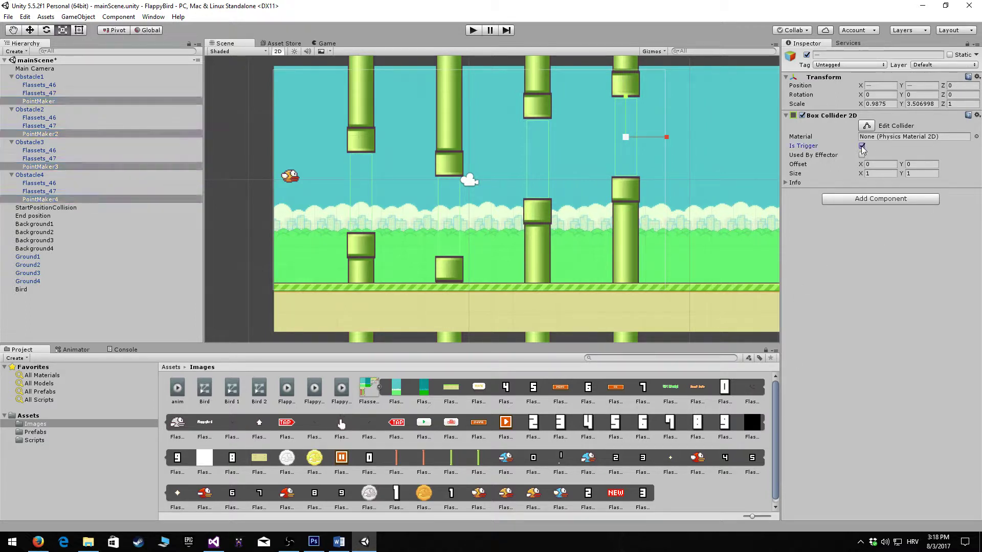
- Create a new tag named Point in the project's tag list
left_click(856, 65)
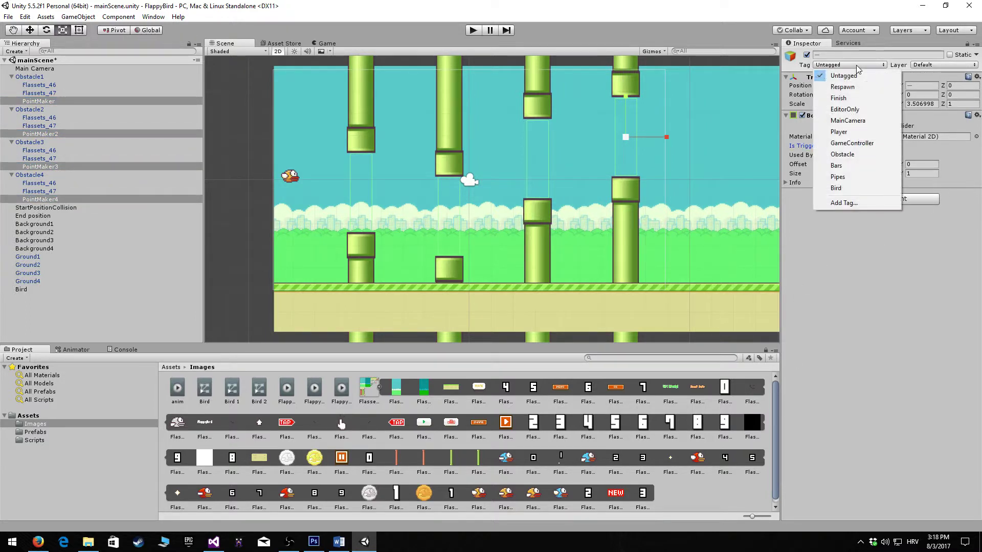
left_click(871, 204)
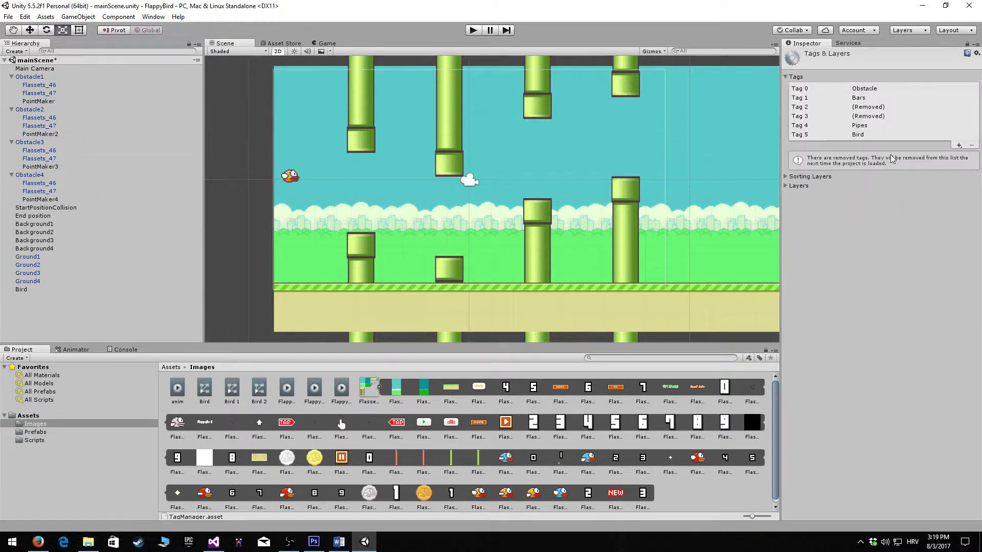
left_click(956, 145)
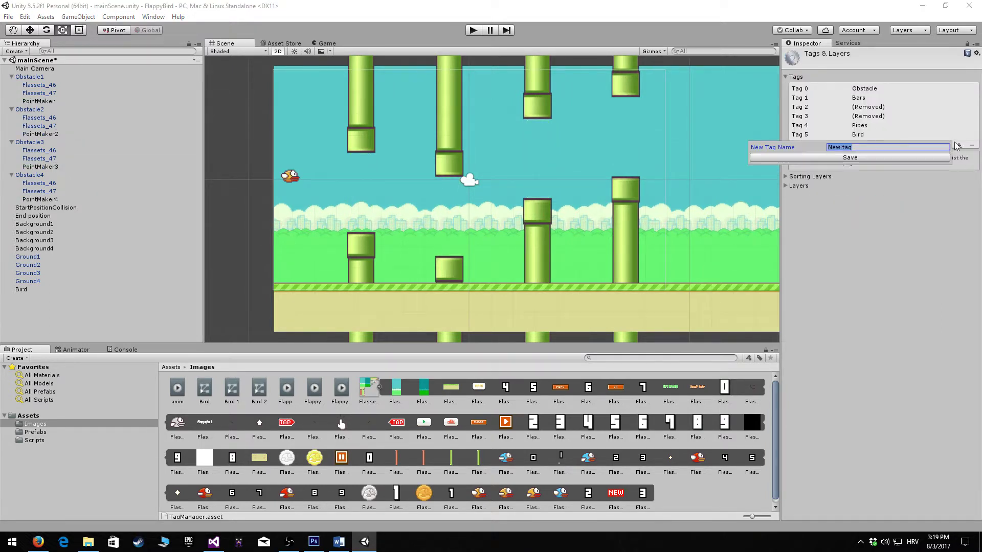
type("Point")
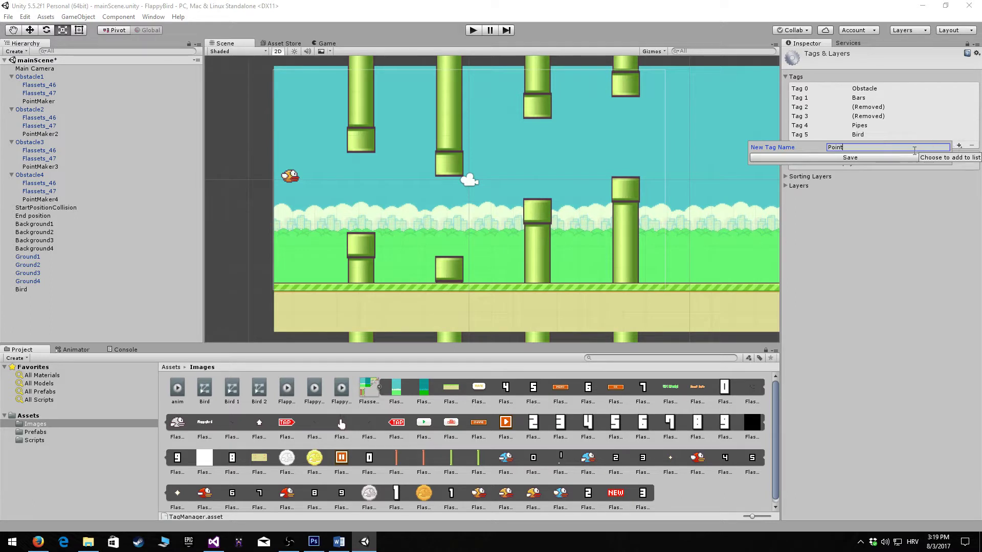
left_click(897, 158)
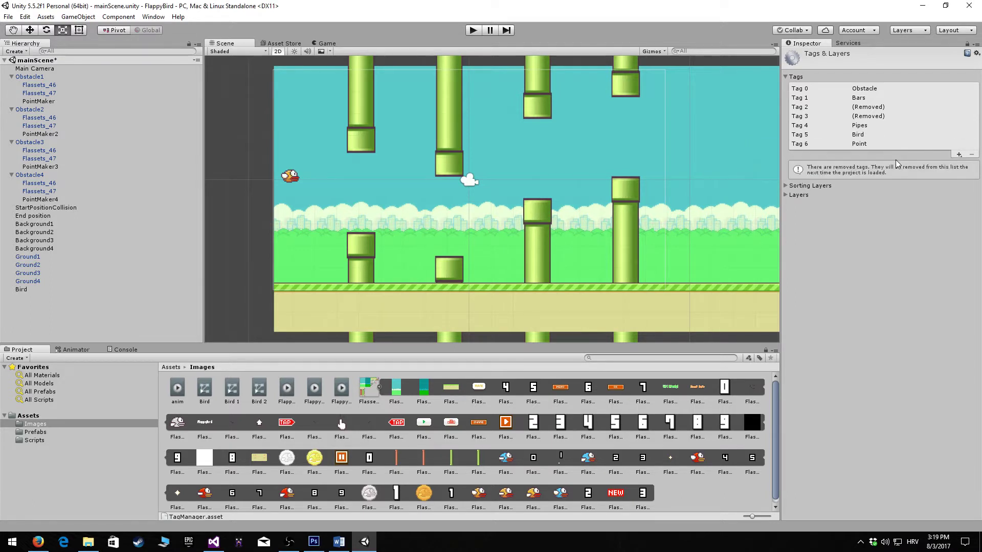
- Assign the Point tag to PointMaker, PointMaker2, PointMaker3 and PointMaker4 together
left_click(65, 199)
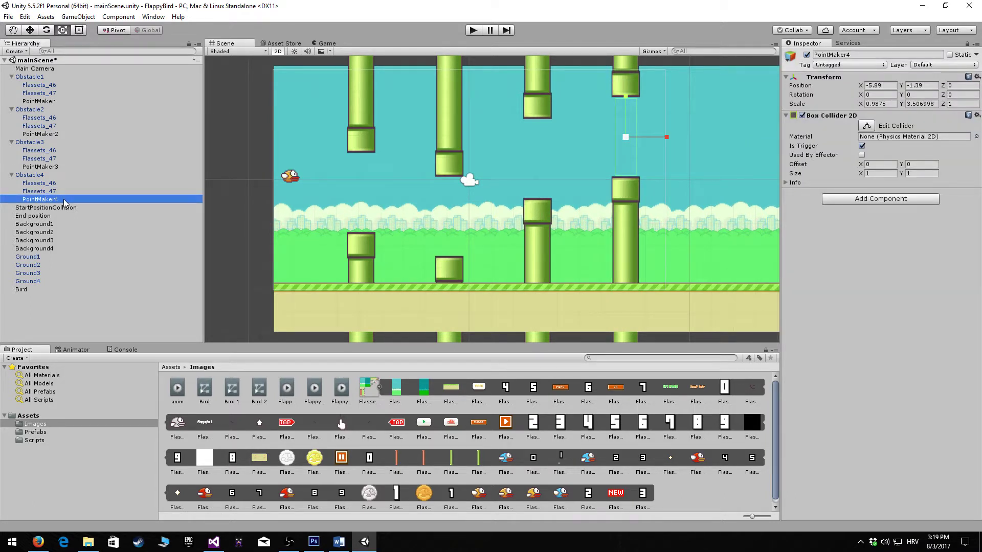
left_click(53, 168, "ctrl")
left_click(57, 134, "ctrl")
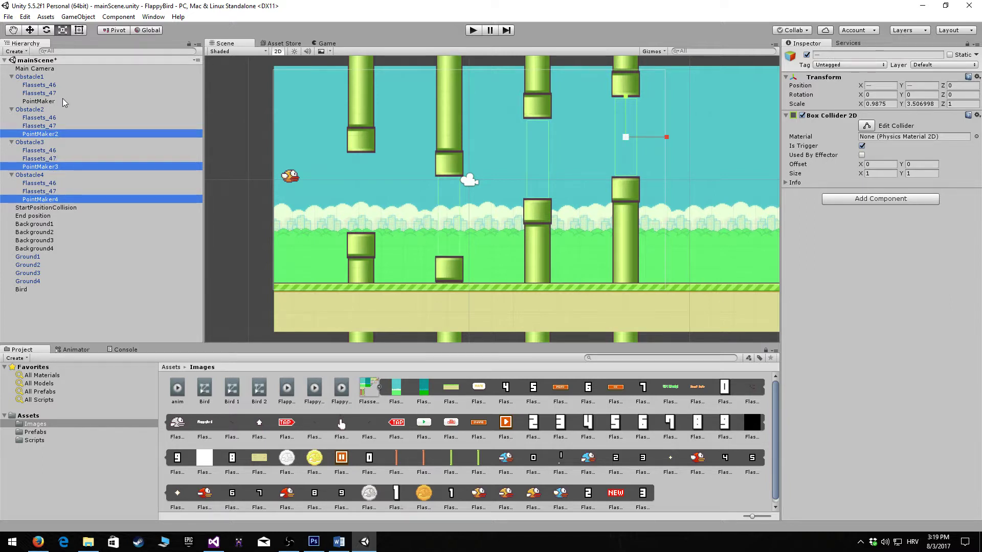
left_click(58, 101, "ctrl")
left_click(871, 66)
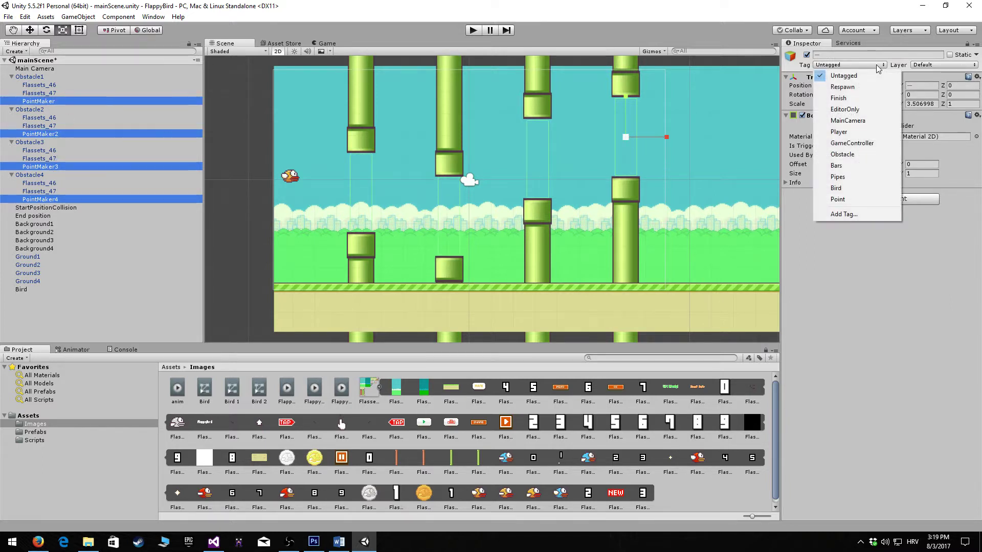
left_click(842, 198)
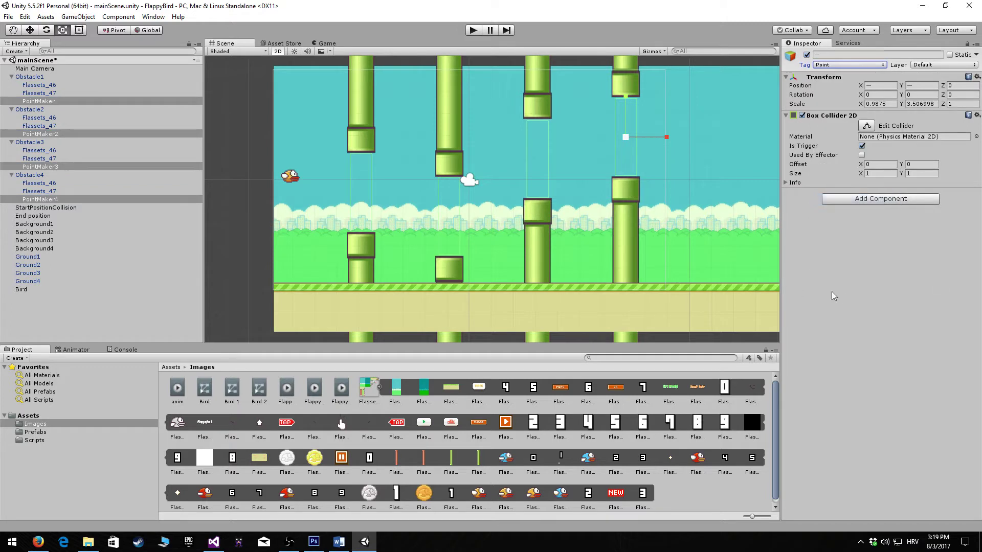
- Check the tag and trigger settings of each PointMaker object individually, from PointMaker4 up to PointMaker
left_click(140, 203)
left_click(112, 165)
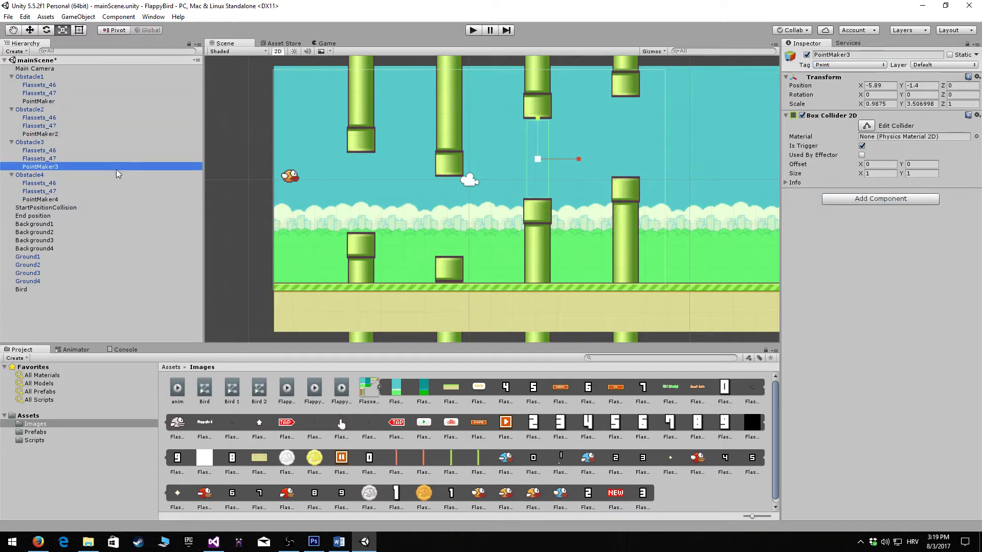
left_click(103, 135)
left_click(87, 101)
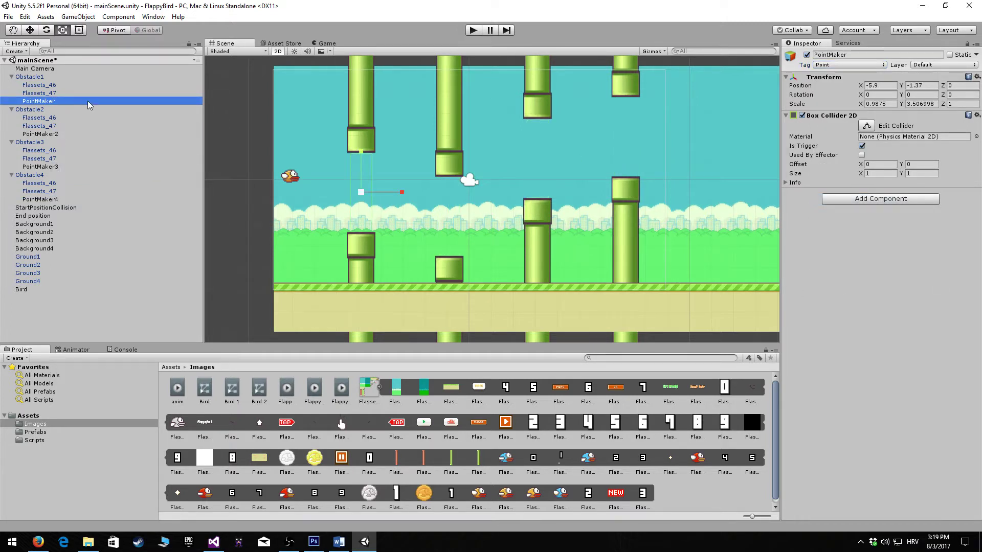